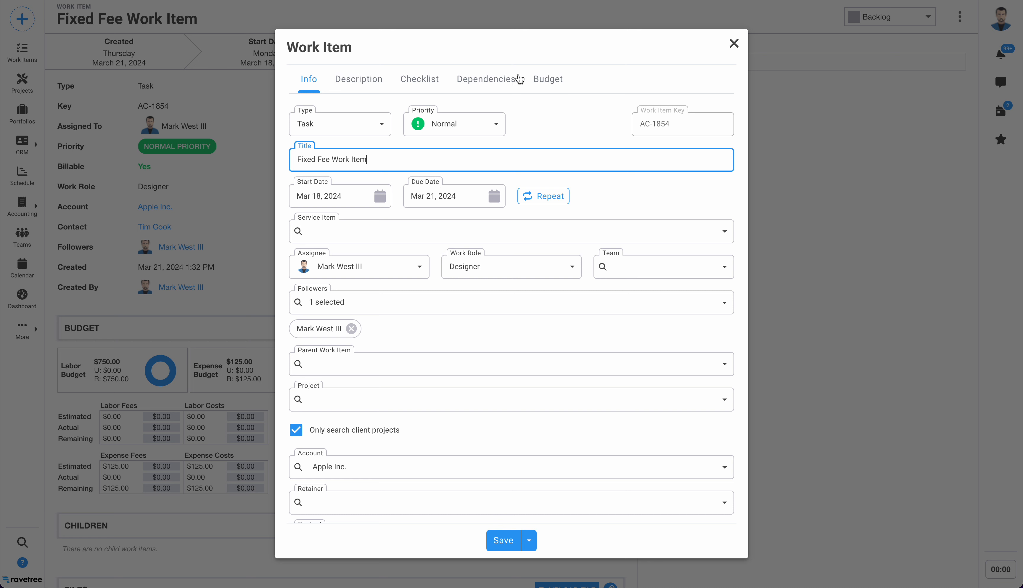
Review the budget settings of the Fixed Fee Work Item, including its financial budget amount, and close the editor without changes
{"action": "left_click", "coordinate": [548, 79]}
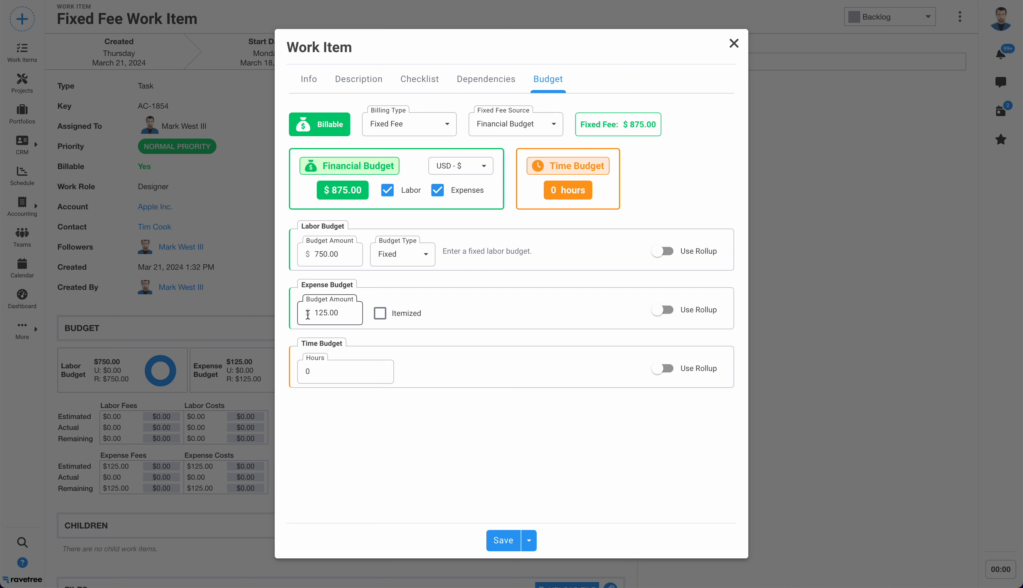
{"action": "left_click_drag", "start_coordinate": [331, 189], "coordinate": [361, 188]}
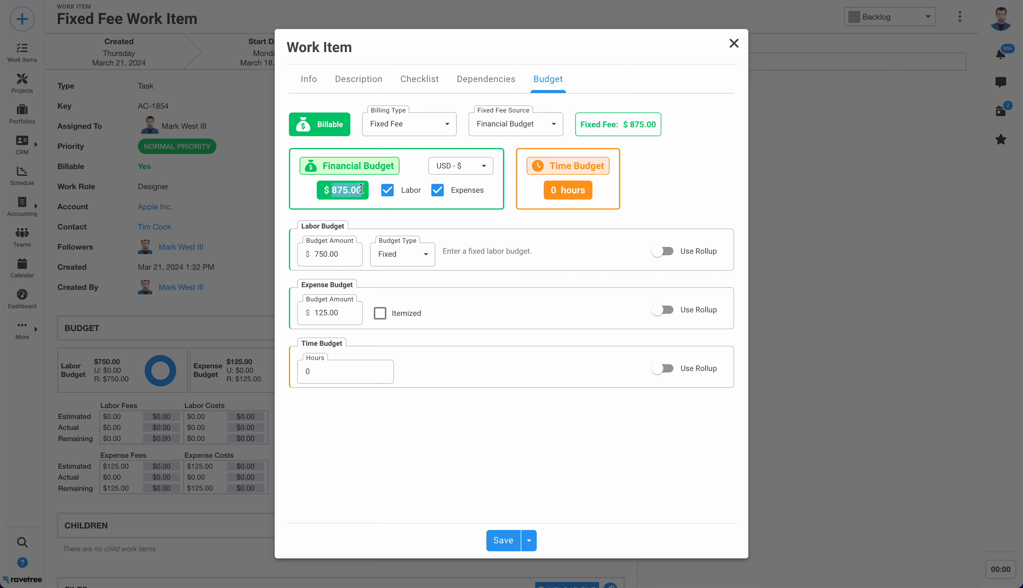
{"action": "left_click", "coordinate": [309, 197]}
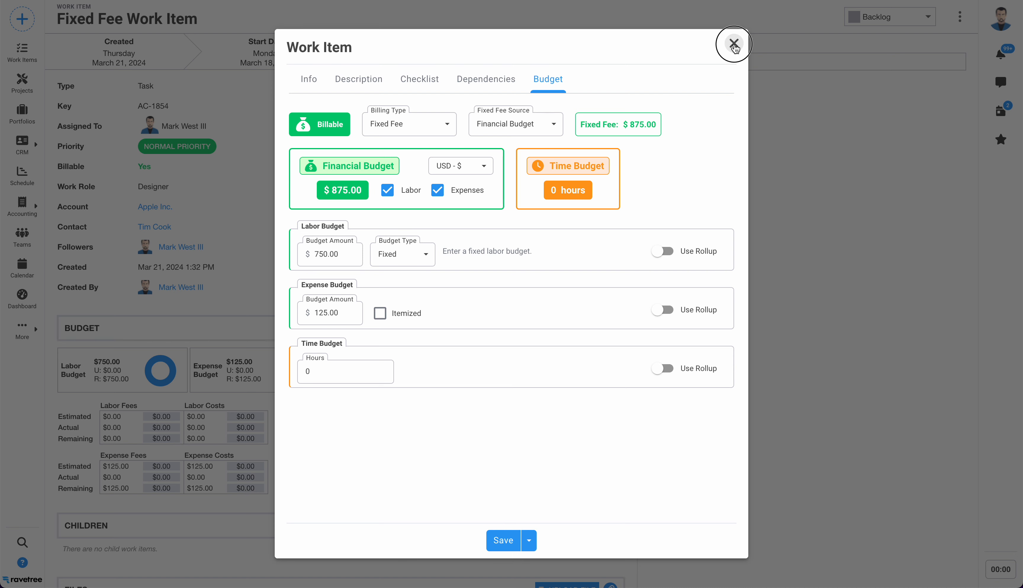
{"action": "left_click", "coordinate": [733, 42]}
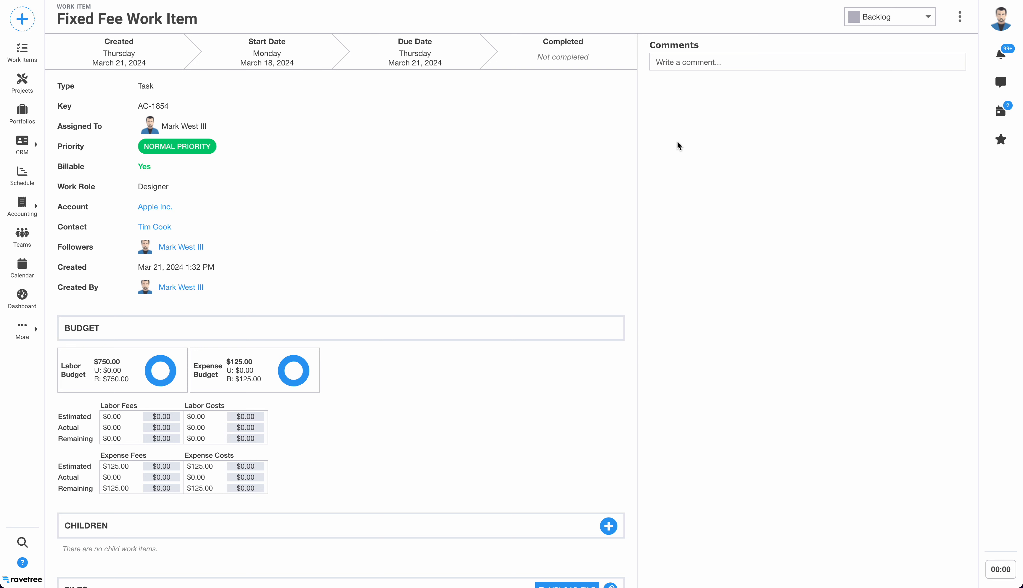
Start an invoice from the Fixed Fee Work Item and examine the settings and line items in its Work Items section
{"action": "left_click", "coordinate": [960, 20]}
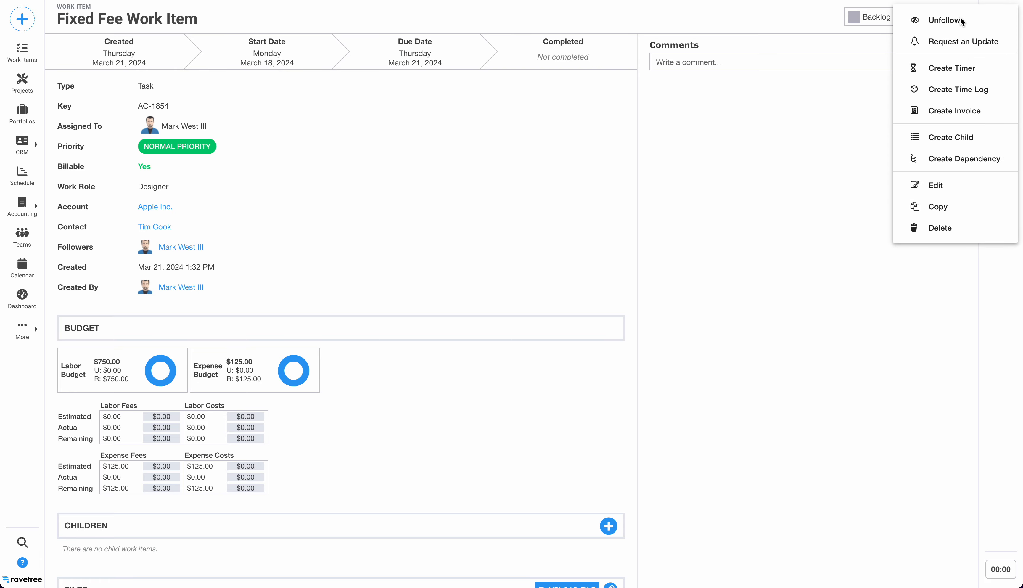
{"action": "left_click", "coordinate": [964, 113]}
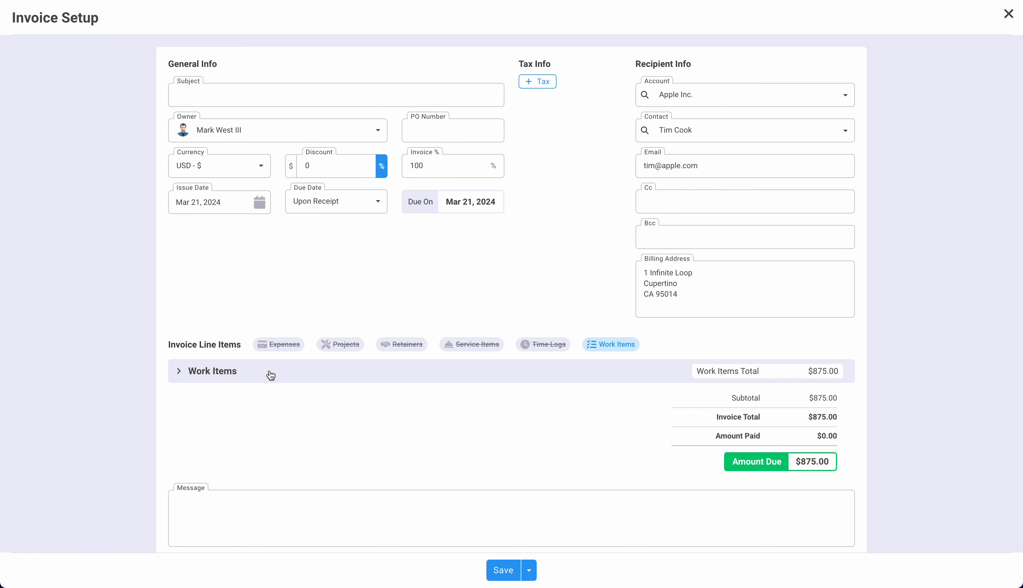
{"action": "left_click", "coordinate": [248, 374]}
{"action": "scroll", "coordinate": [375, 389], "scroll_direction": "down", "scroll_amount": 4}
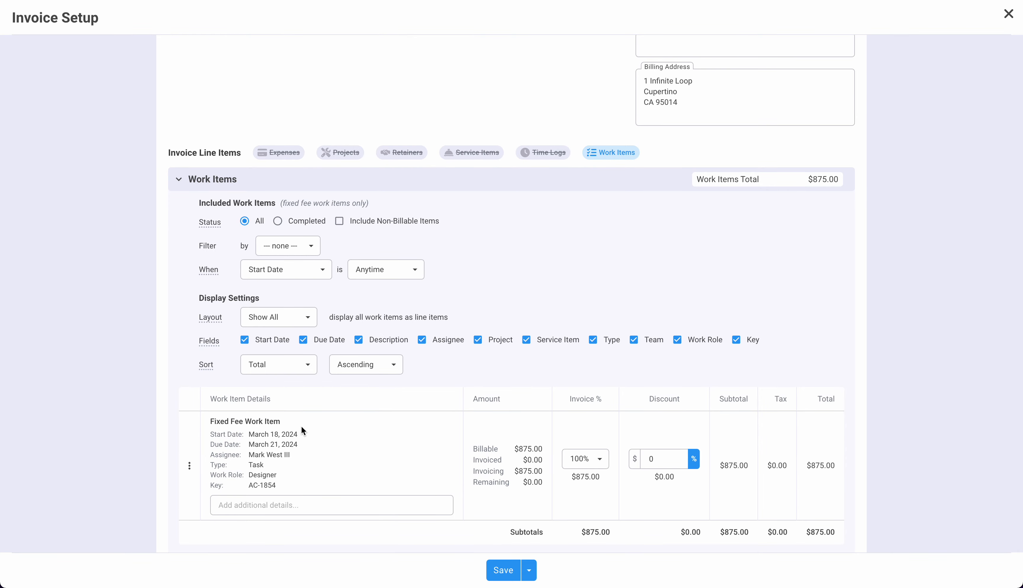
{"action": "scroll", "coordinate": [307, 430], "scroll_direction": "down", "scroll_amount": 1}
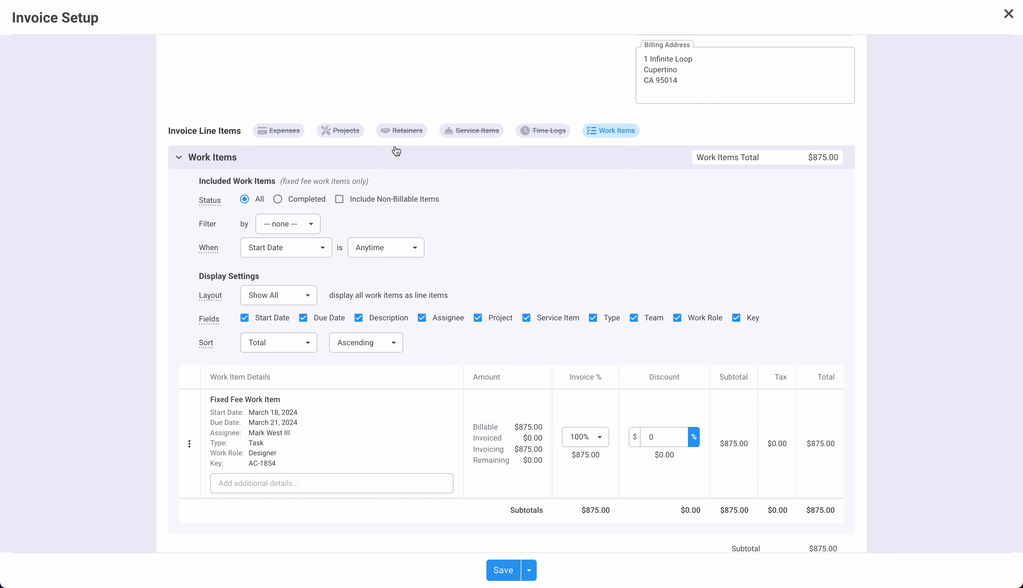
{"action": "scroll", "coordinate": [396, 151], "scroll_direction": "up", "scroll_amount": 1}
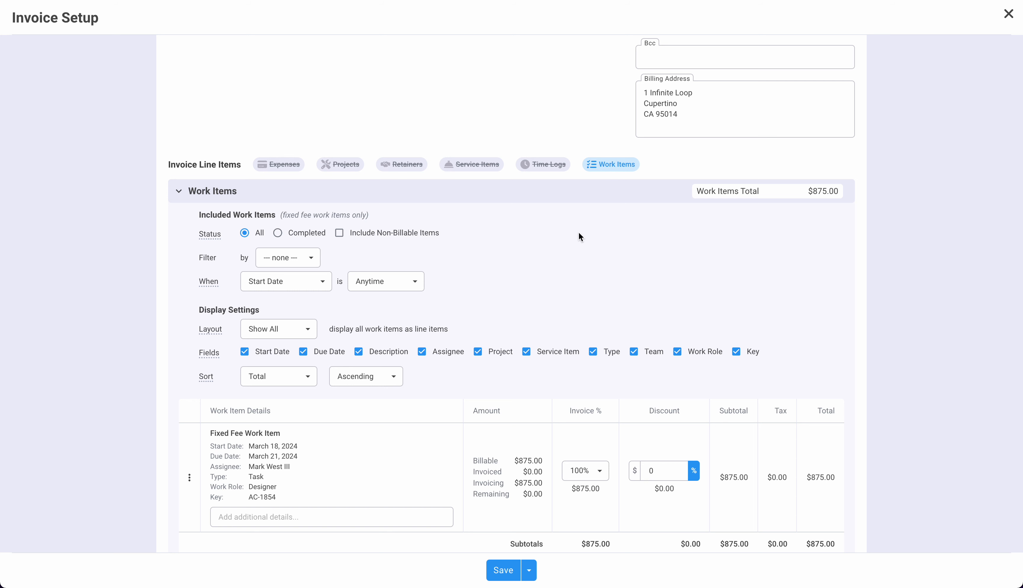
{"action": "scroll", "coordinate": [580, 235], "scroll_direction": "down", "scroll_amount": 2}
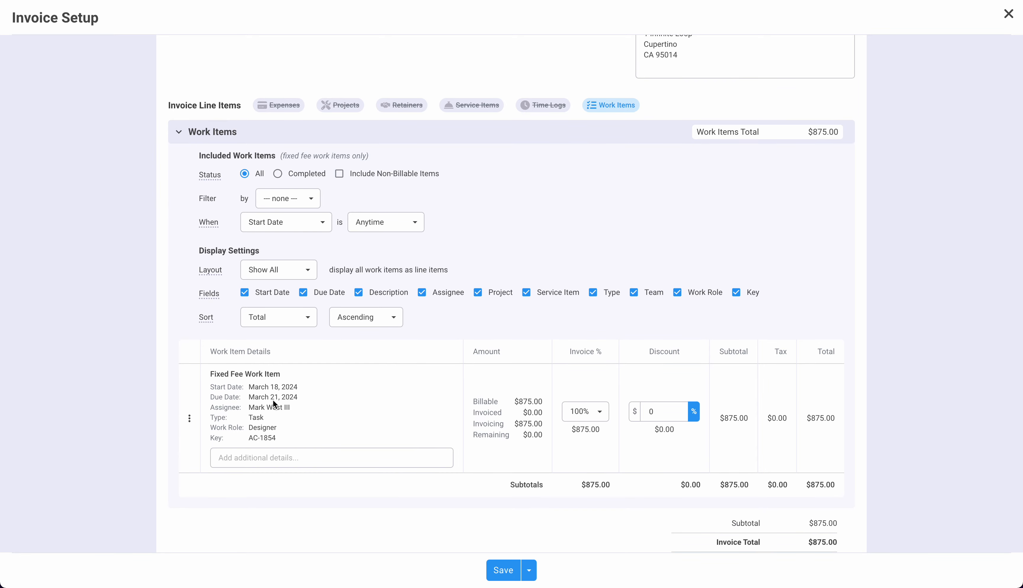
Limit the fields displayed for the invoice's work items to Start Date, Due Date, Service Item and Work Role
{"action": "left_click", "coordinate": [359, 293]}
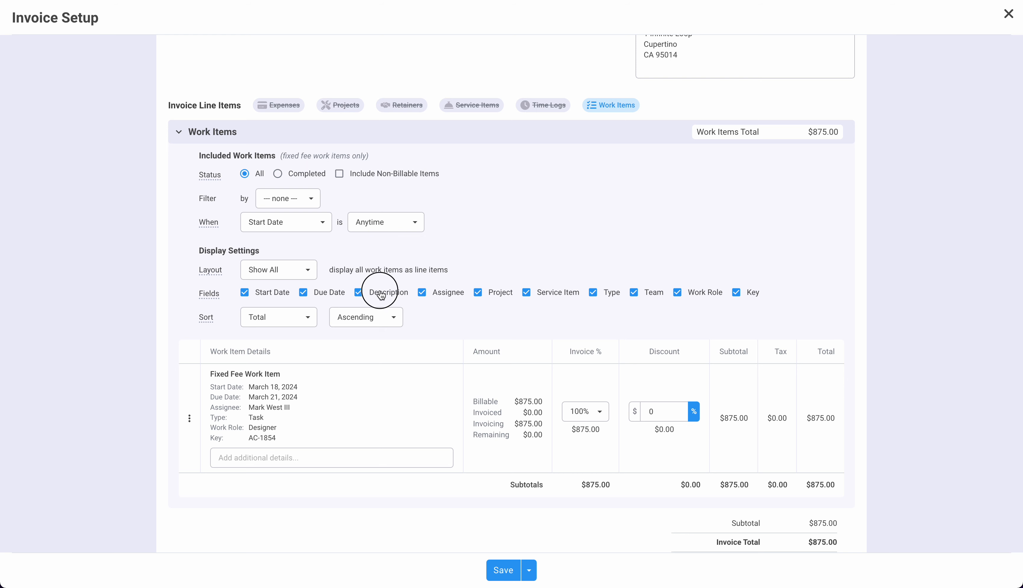
{"action": "left_click", "coordinate": [422, 293]}
{"action": "left_click", "coordinate": [478, 293]}
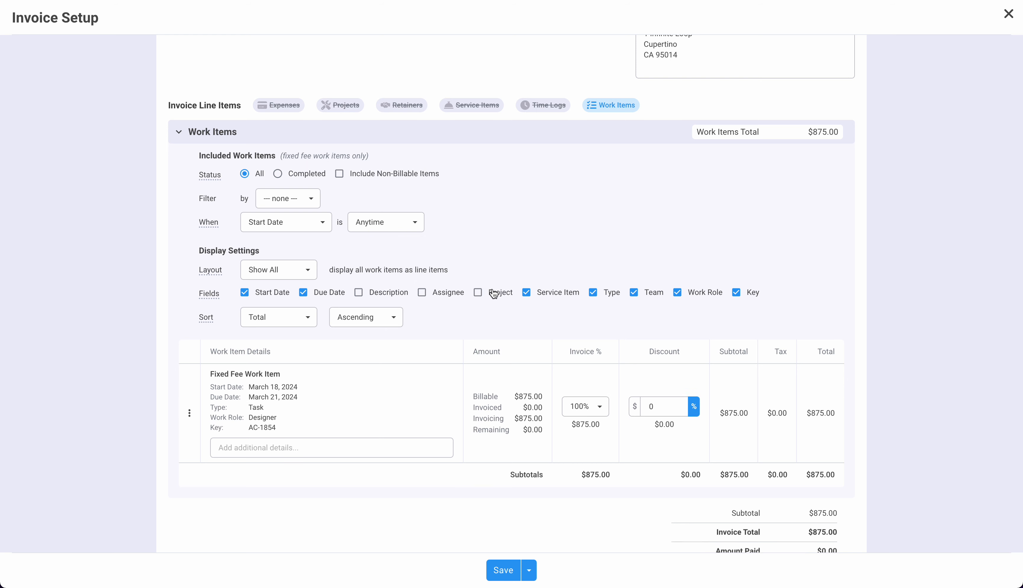
{"action": "left_click", "coordinate": [536, 295]}
{"action": "left_click", "coordinate": [595, 294]}
{"action": "left_click", "coordinate": [646, 294]}
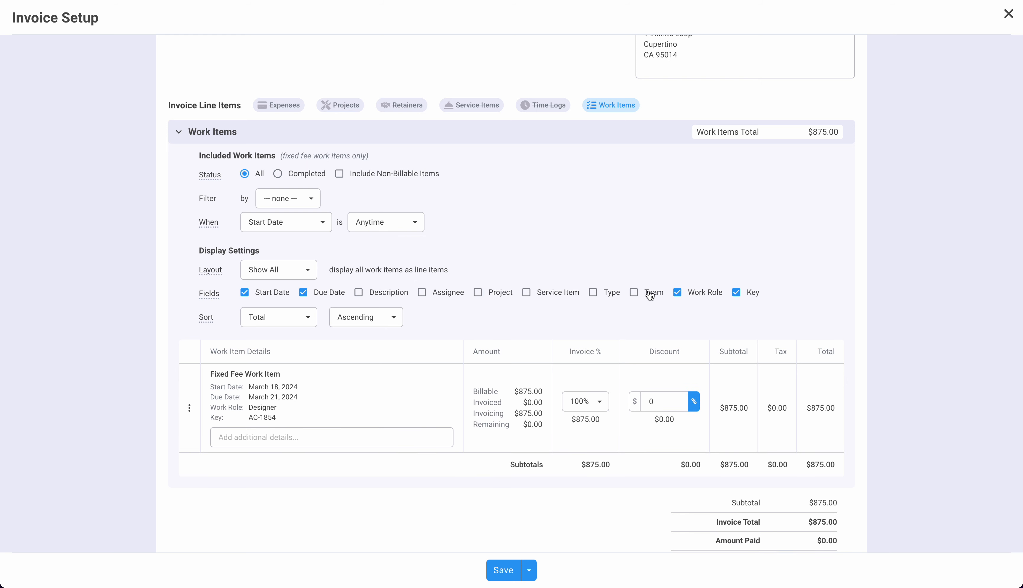
{"action": "left_click", "coordinate": [677, 294]}
{"action": "left_click", "coordinate": [736, 294]}
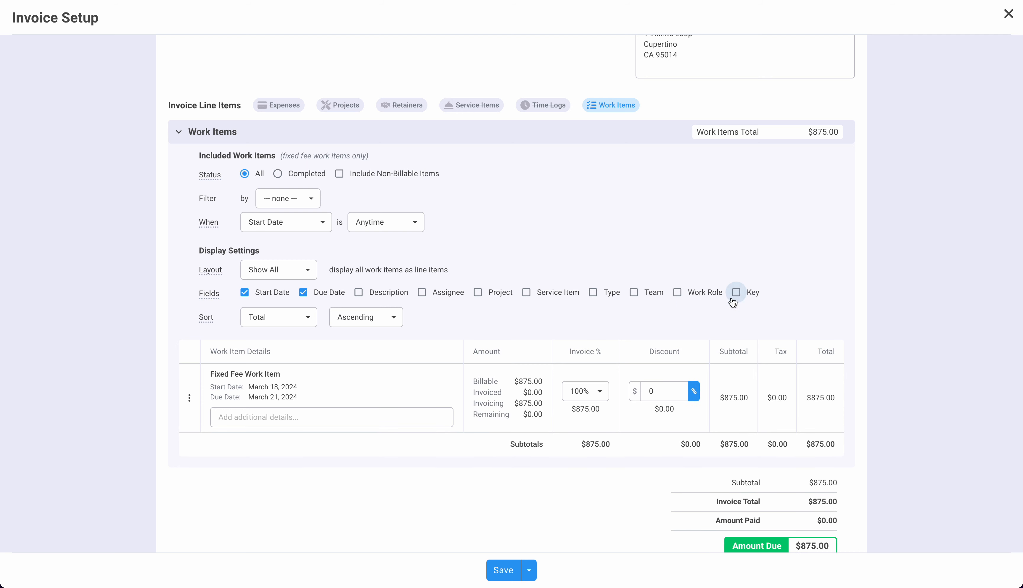
{"action": "left_click", "coordinate": [690, 294]}
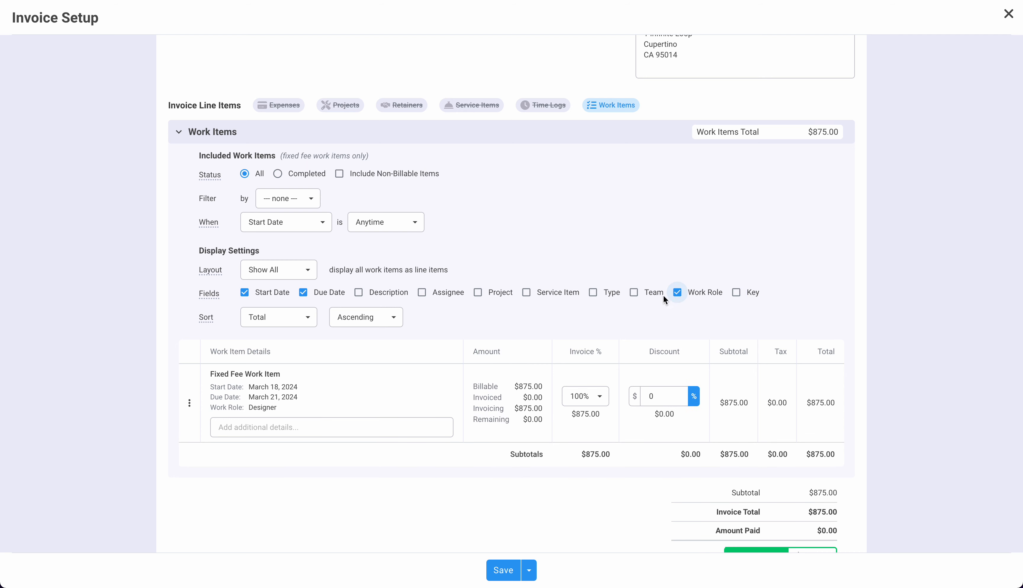
{"action": "left_click", "coordinate": [579, 294]}
Review the invoice's amount due and general details, and close the invoice setup without saving
{"action": "scroll", "coordinate": [742, 453], "scroll_direction": "down", "scroll_amount": 2}
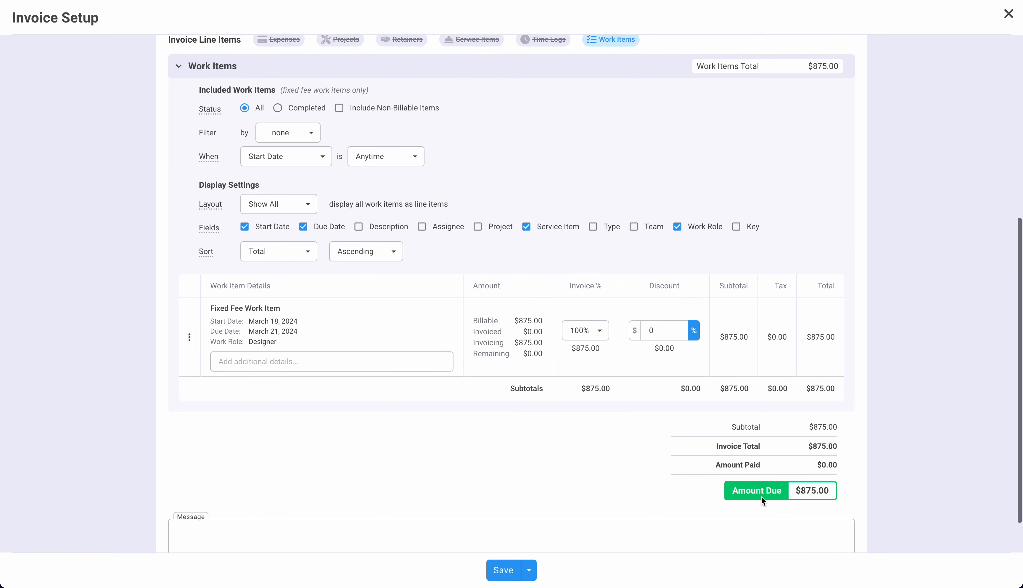
{"action": "scroll", "coordinate": [562, 541], "scroll_direction": "up", "scroll_amount": 6}
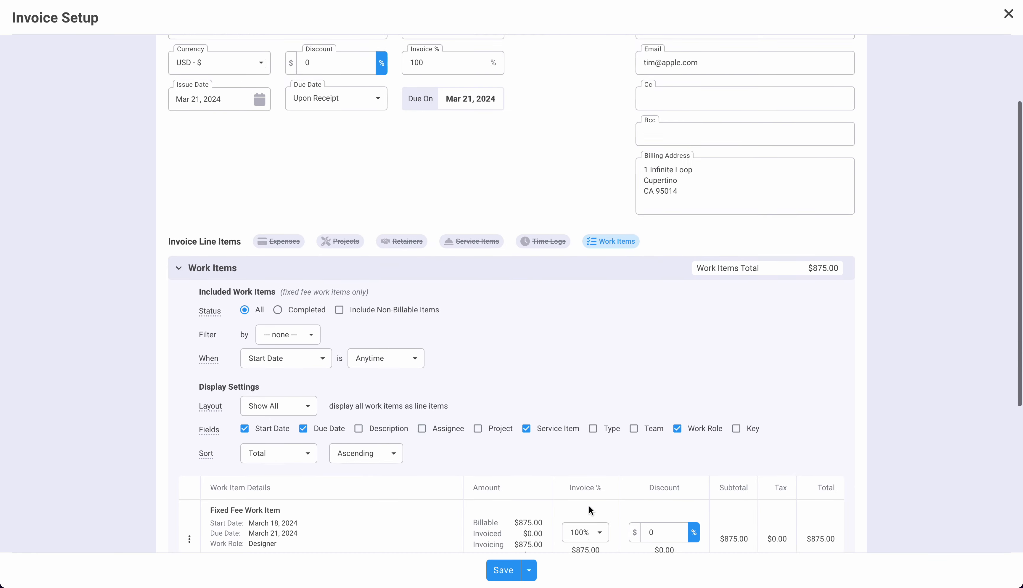
{"action": "scroll", "coordinate": [589, 505], "scroll_direction": "up", "scroll_amount": 3}
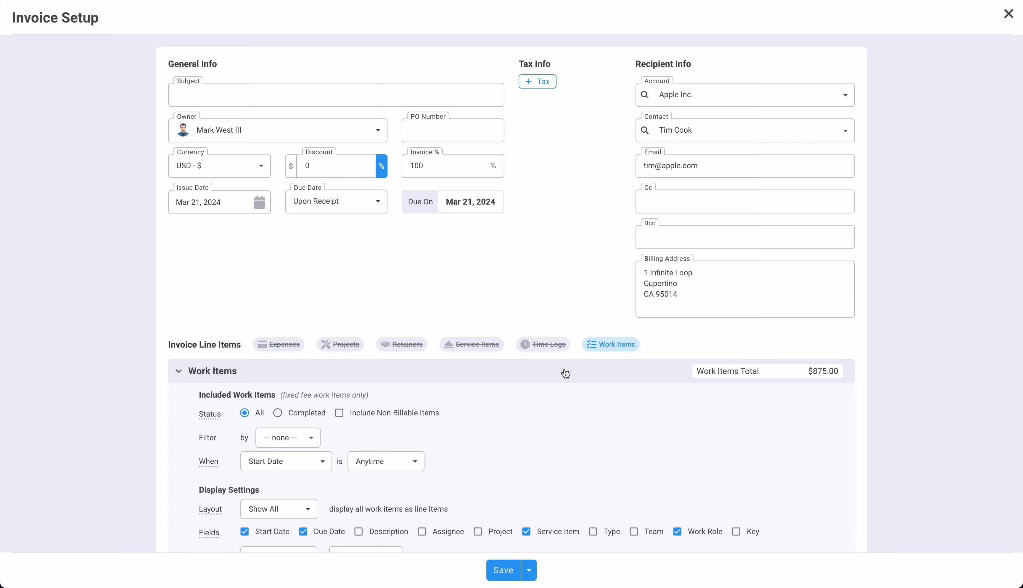
{"action": "left_click", "coordinate": [1009, 14]}
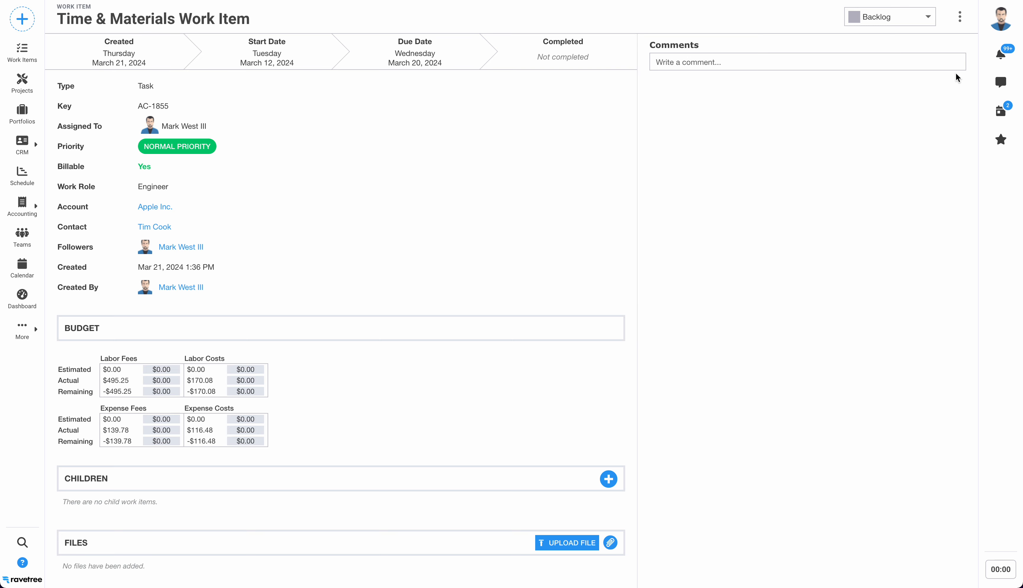
Open the Time & Materials Work Item for editing, check its billing type, bill rate source and work role, and close it unchanged
{"action": "left_click", "coordinate": [968, 21]}
{"action": "left_click", "coordinate": [943, 185]}
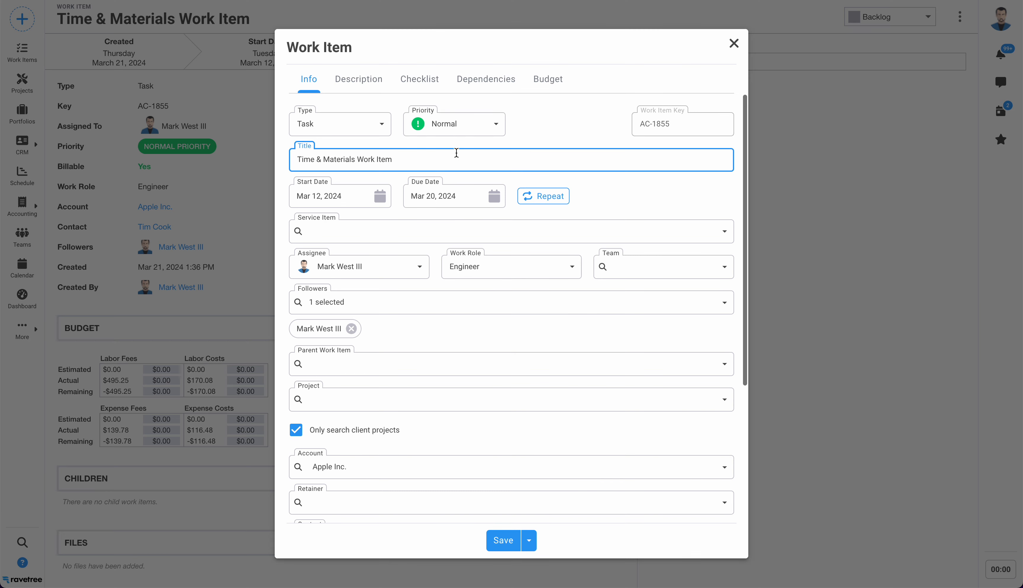
{"action": "left_click", "coordinate": [552, 81]}
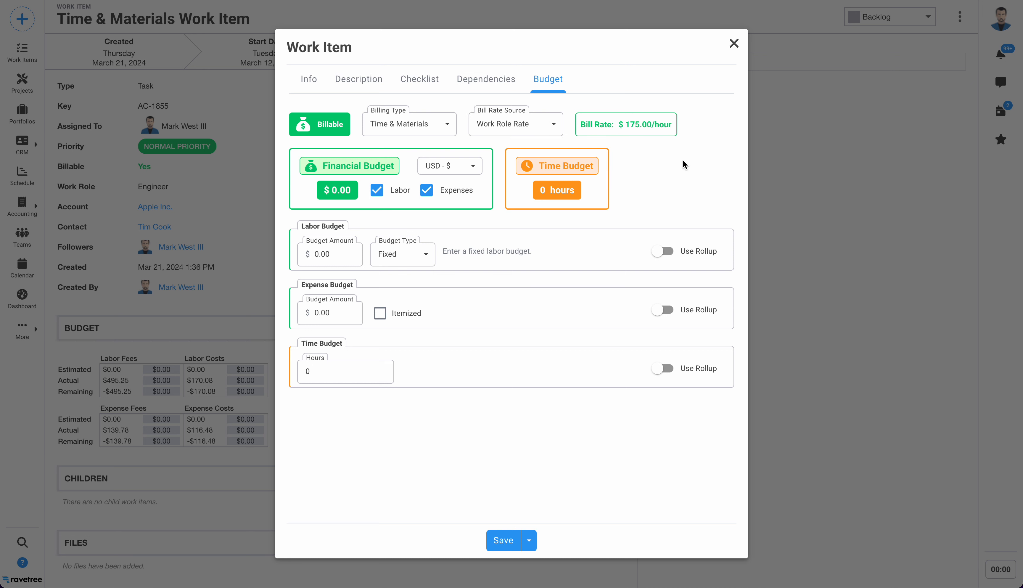
{"action": "left_click", "coordinate": [304, 78]}
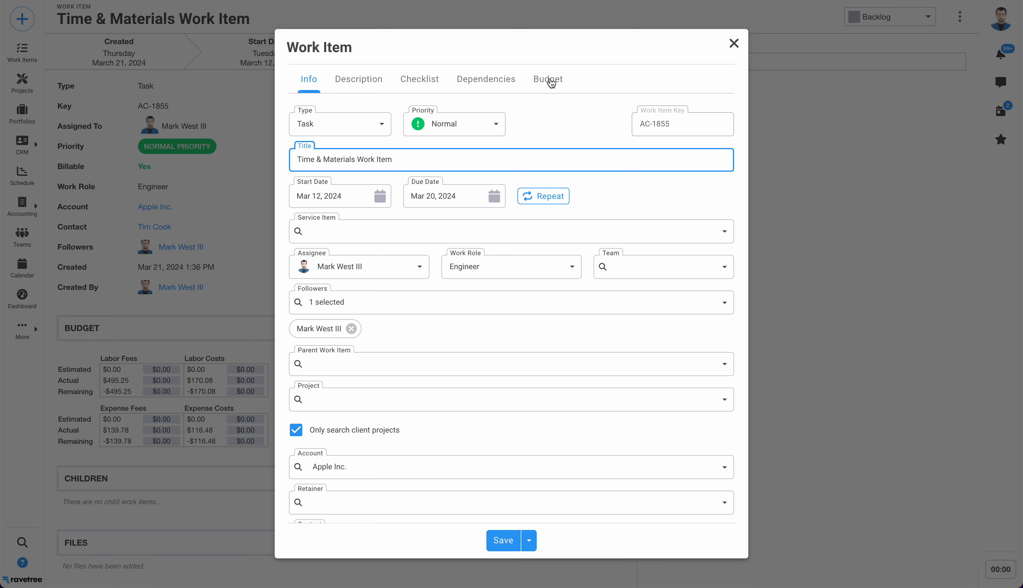
{"action": "left_click", "coordinate": [551, 81]}
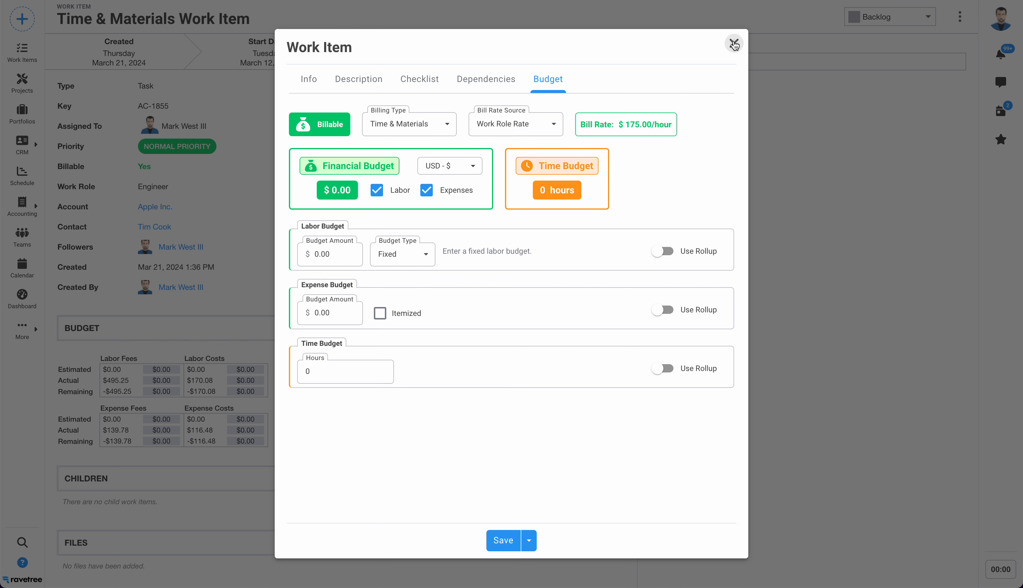
{"action": "left_click", "coordinate": [734, 43]}
Check the time logs and expenses on the Time & Materials Work Item and start an invoice from it
{"action": "scroll", "coordinate": [446, 317], "scroll_direction": "down", "scroll_amount": 8}
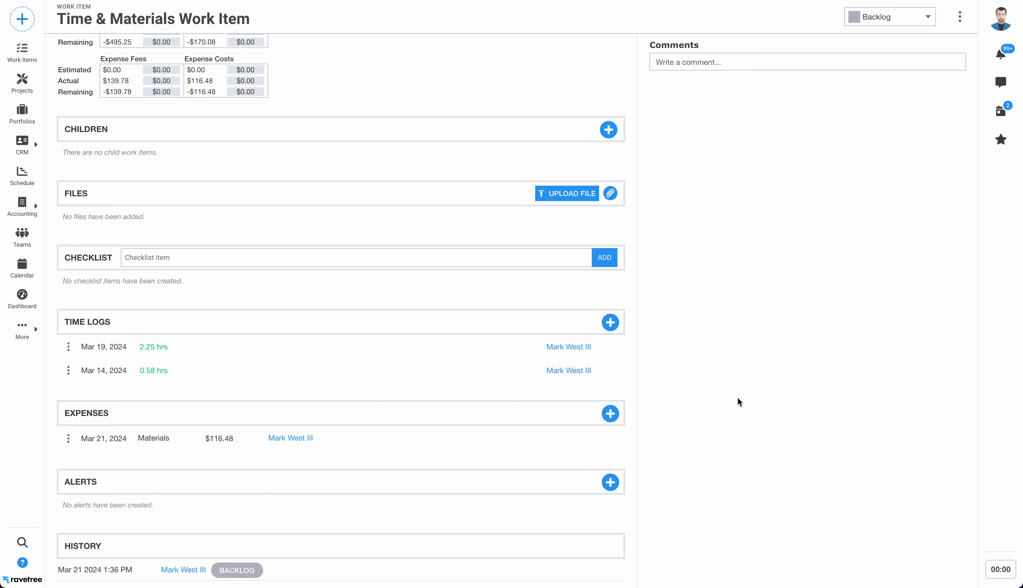
{"action": "scroll", "coordinate": [478, 380], "scroll_direction": "up", "scroll_amount": 9}
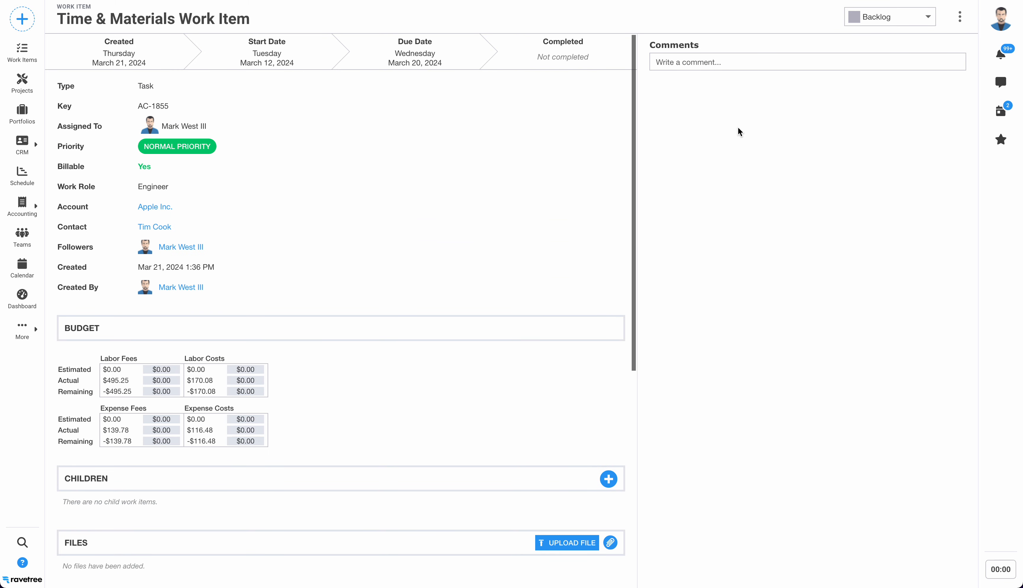
{"action": "left_click", "coordinate": [961, 19]}
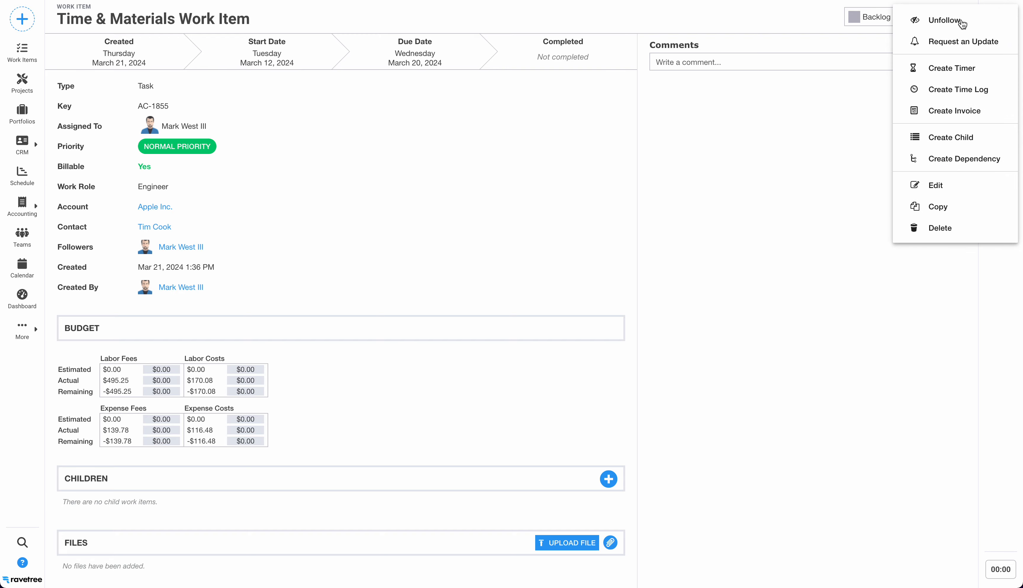
{"action": "left_click", "coordinate": [946, 122]}
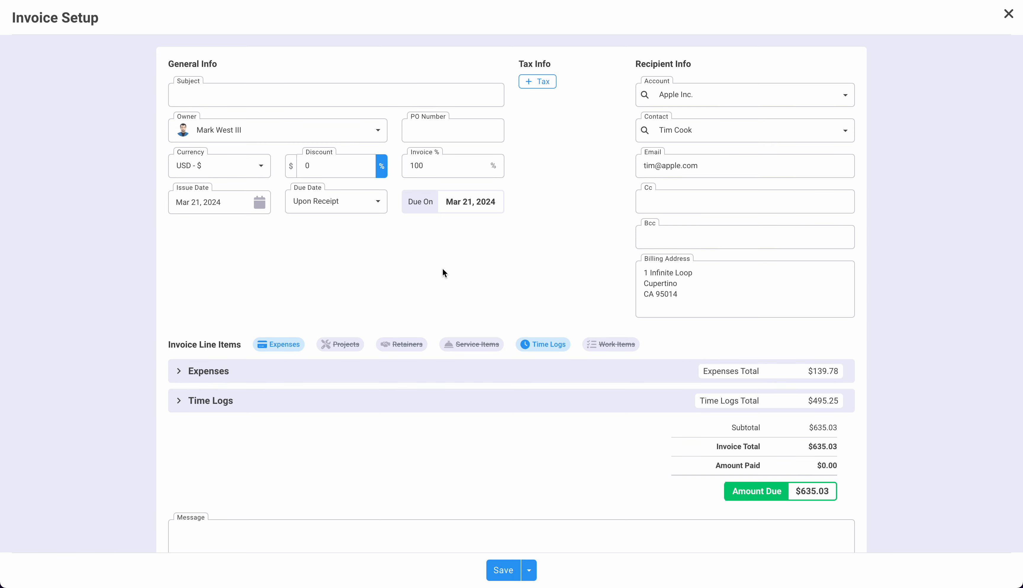
Expand the invoice's Expenses section and examine its status, filter and display settings and the expense line item
{"action": "left_click", "coordinate": [235, 375]}
{"action": "scroll", "coordinate": [237, 378], "scroll_direction": "down", "scroll_amount": 3}
{"action": "scroll", "coordinate": [236, 378], "scroll_direction": "down", "scroll_amount": 3}
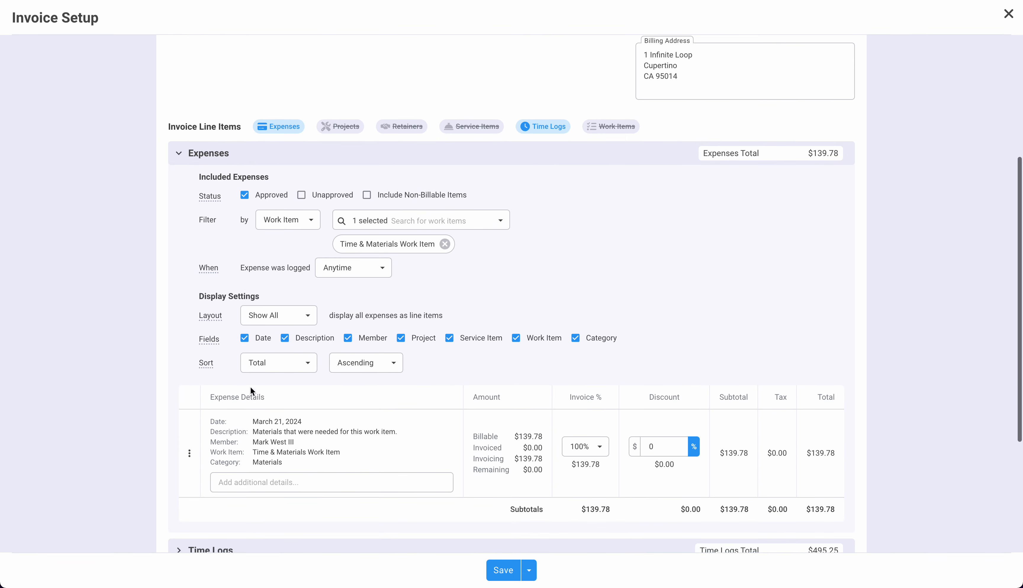
{"action": "scroll", "coordinate": [382, 452], "scroll_direction": "down", "scroll_amount": 1}
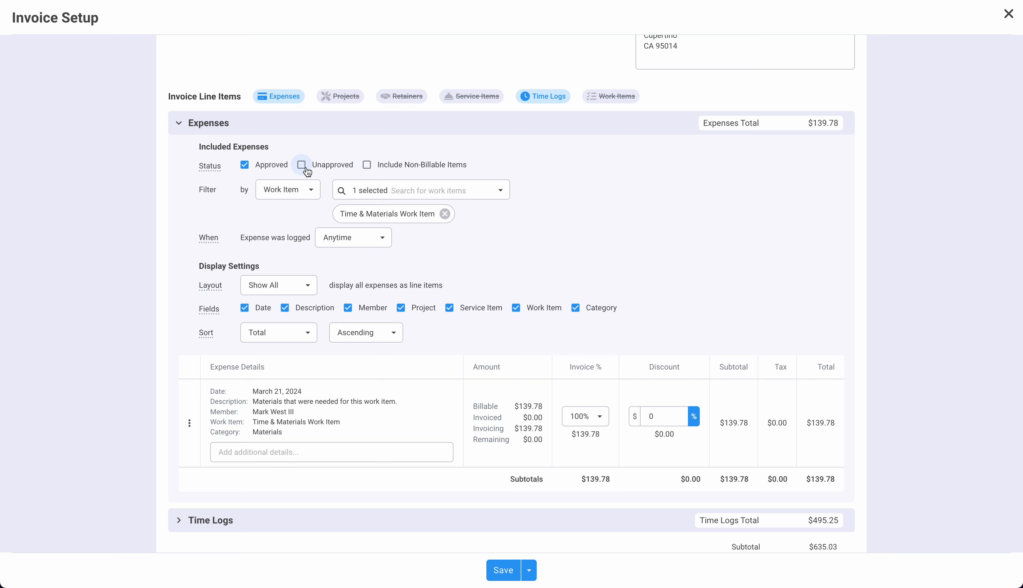
{"action": "scroll", "coordinate": [556, 195], "scroll_direction": "down", "scroll_amount": 4}
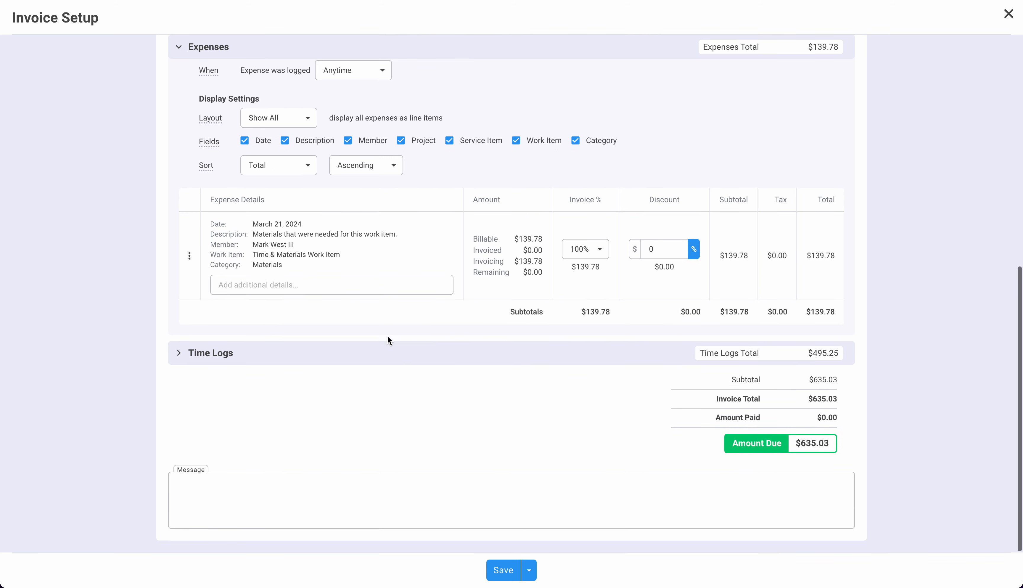
Expand the invoice's Time Logs section and examine its inclusion settings, hours, bill rates and line item amounts
{"action": "left_click", "coordinate": [355, 354]}
{"action": "scroll", "coordinate": [357, 355], "scroll_direction": "down", "scroll_amount": 5}
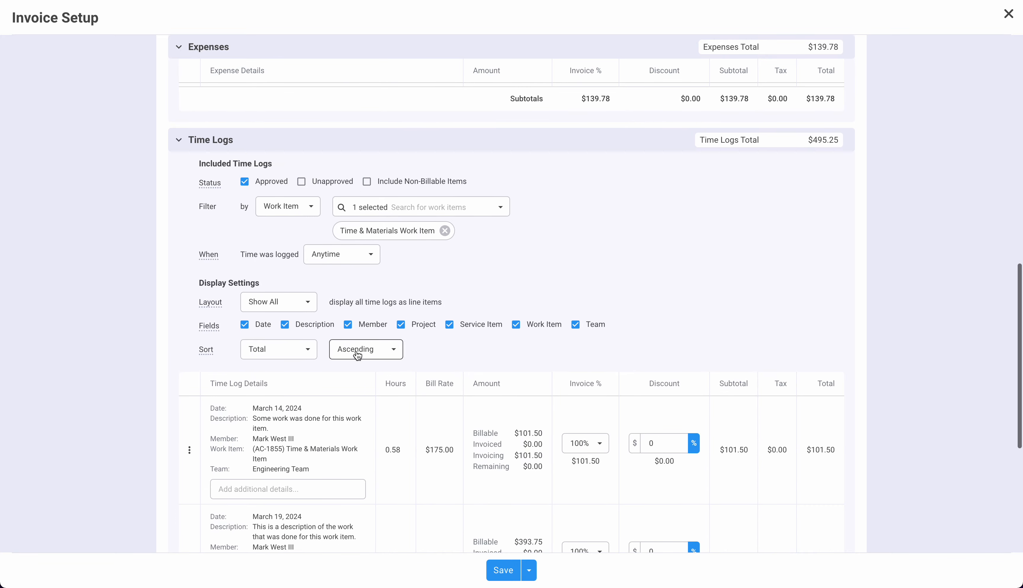
{"action": "scroll", "coordinate": [357, 354], "scroll_direction": "down", "scroll_amount": 3}
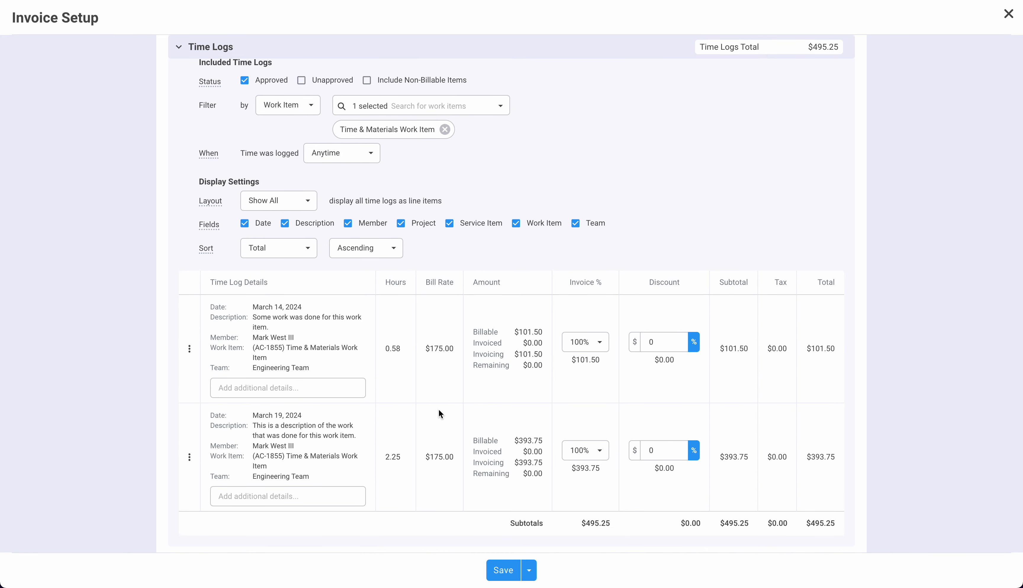
{"action": "scroll", "coordinate": [439, 408], "scroll_direction": "down", "scroll_amount": 1}
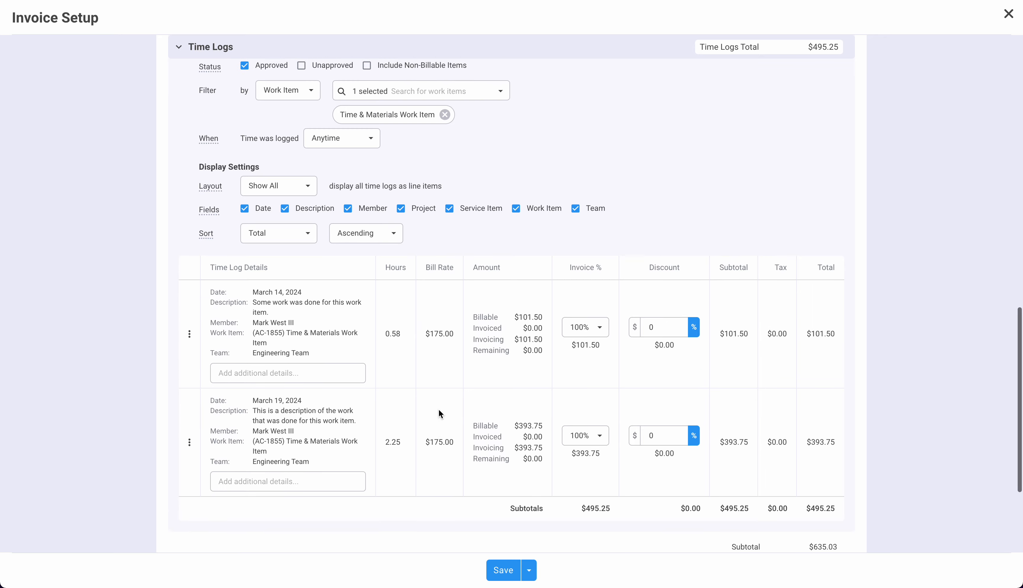
{"action": "scroll", "coordinate": [439, 409], "scroll_direction": "up", "scroll_amount": 12}
{"action": "scroll", "coordinate": [679, 300], "scroll_direction": "up", "scroll_amount": 5}
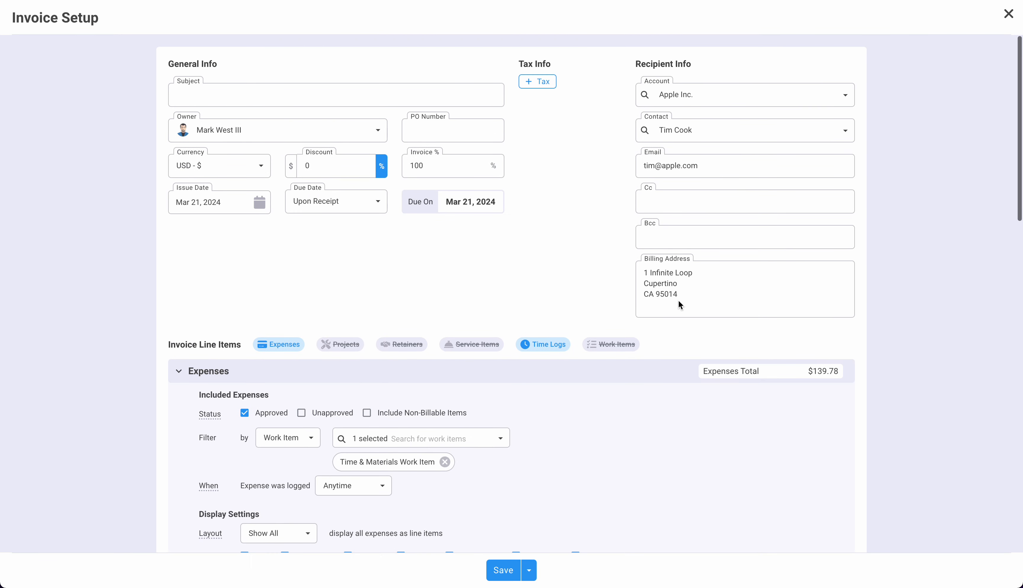